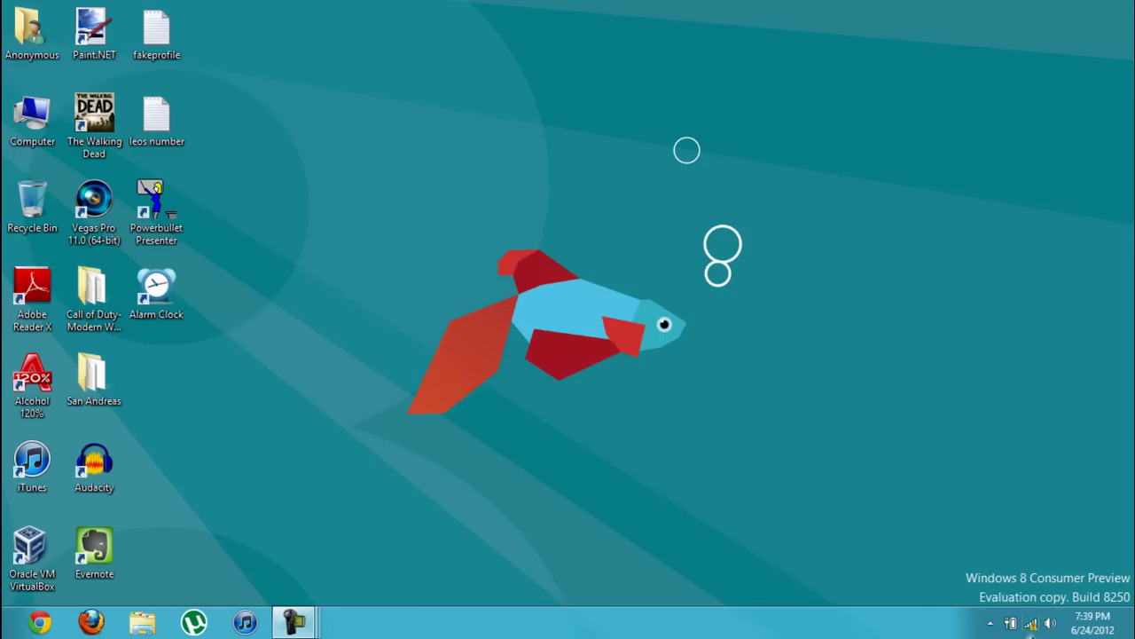
# Launch Chrome, restore its window, and show the networks list with Wireless marked Limited.
pyautogui.click(42, 621)
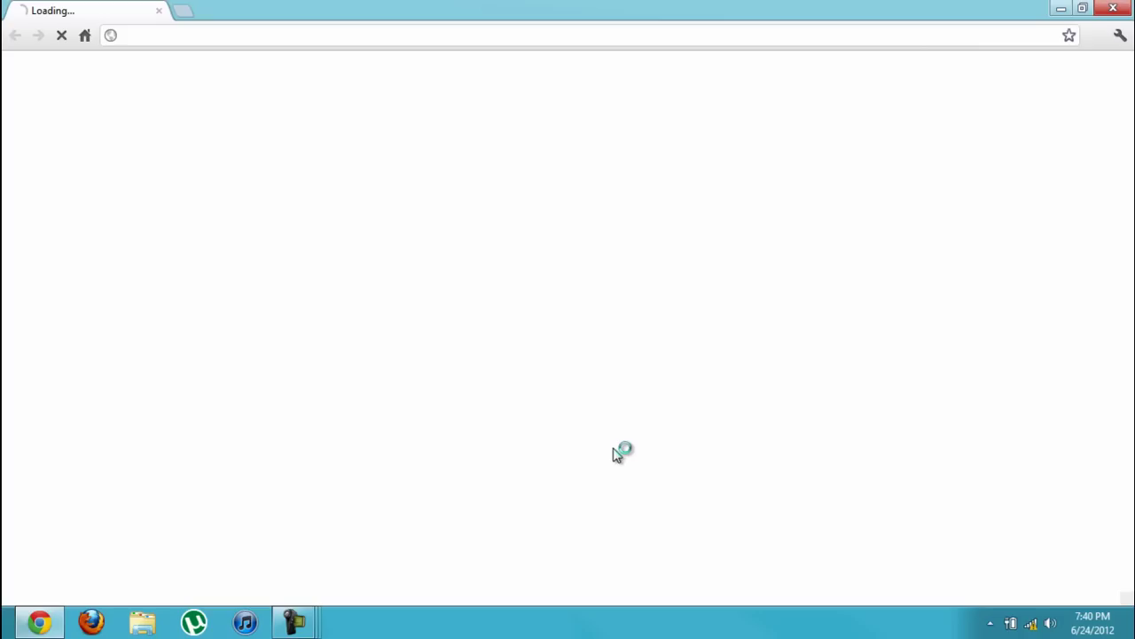
pyautogui.doubleClick(536, 13)
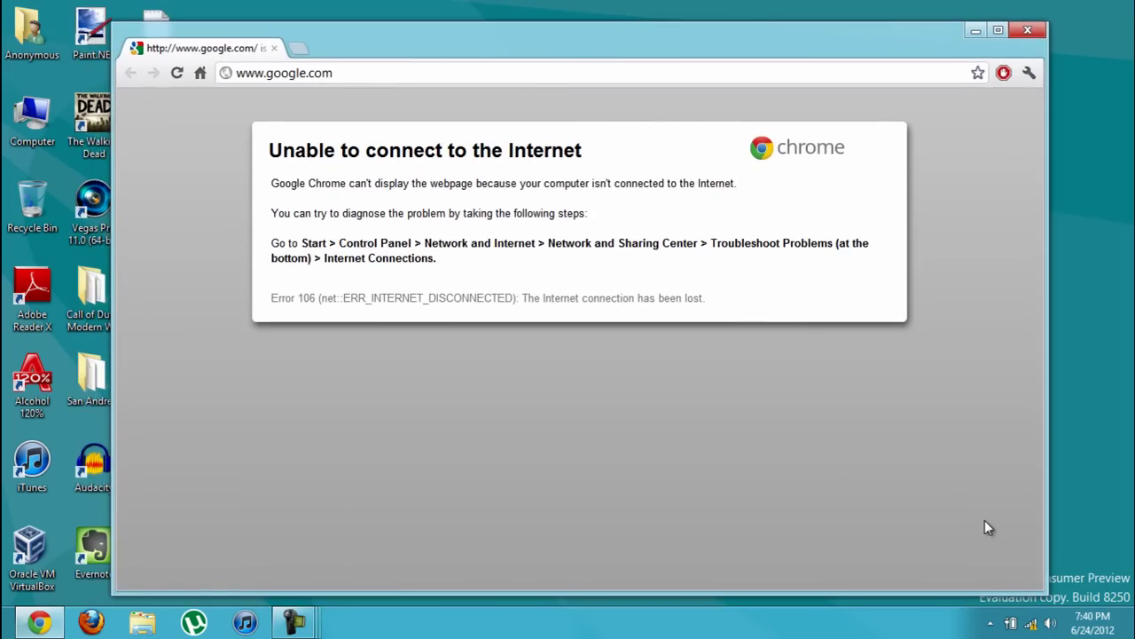
pyautogui.click(1030, 624)
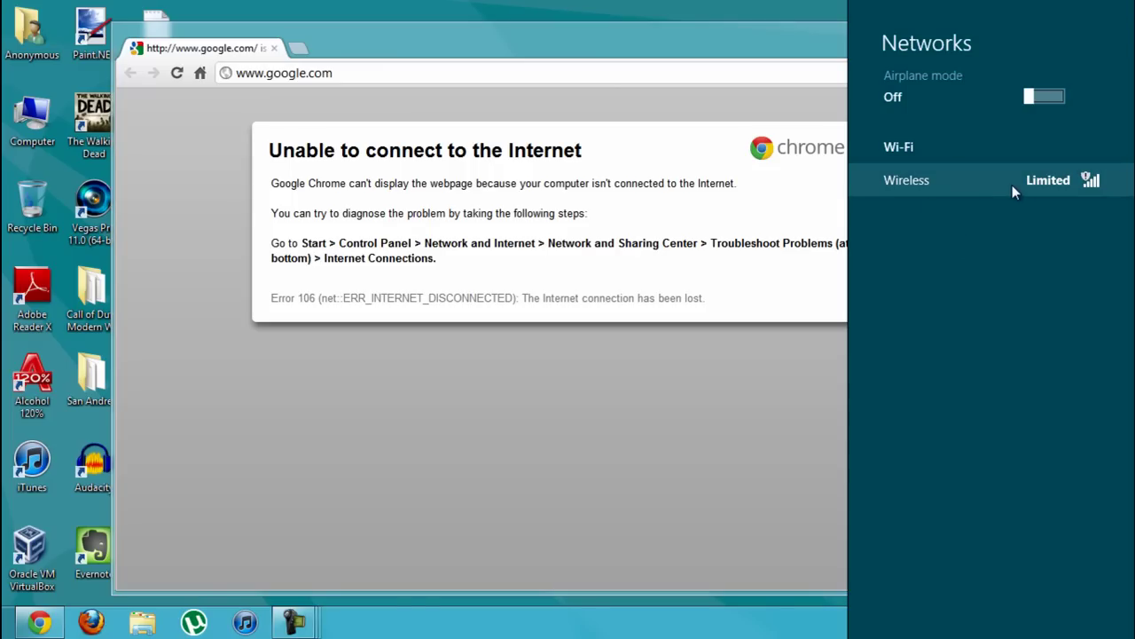
# Disconnect from the Wireless network in the Networks charm.
pyautogui.moveTo(1085, 186)
pyautogui.click(1050, 183)
pyautogui.click(1050, 238)
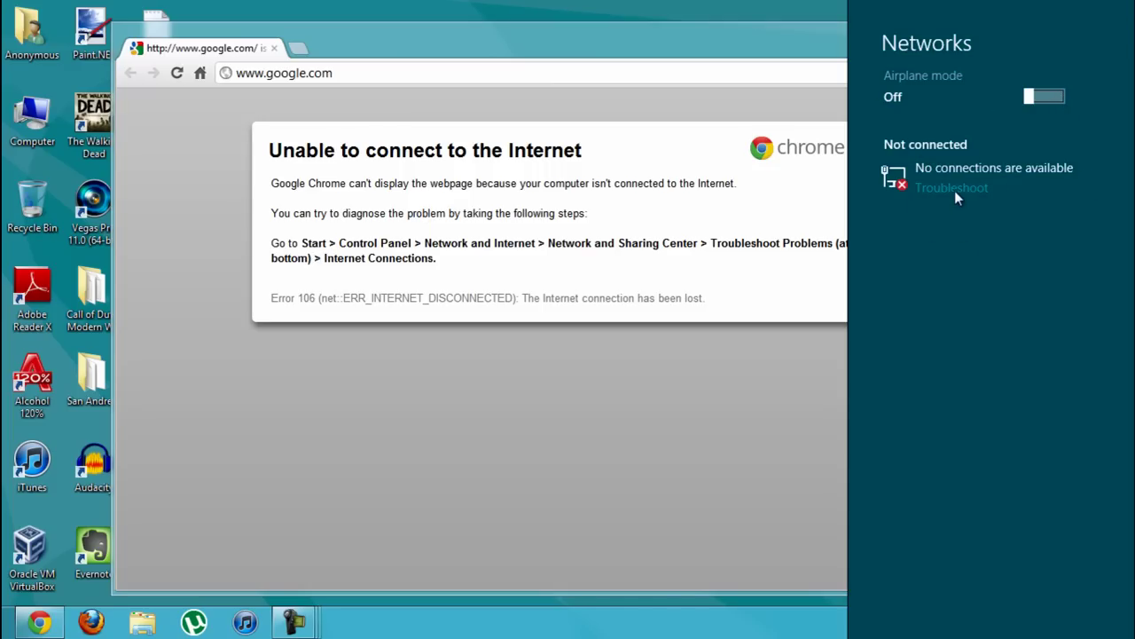
# Run Troubleshoot from the Networks charm until diagnostics report Ethernet and Wi-Fi driver problems.
pyautogui.click(954, 188)
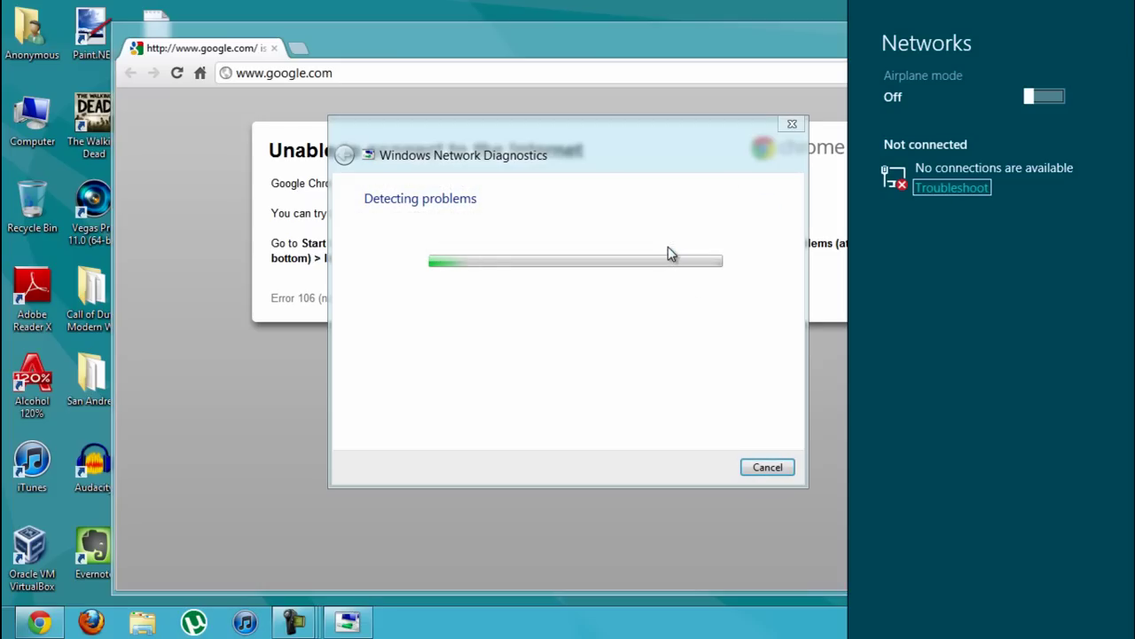
pyautogui.click(612, 133)
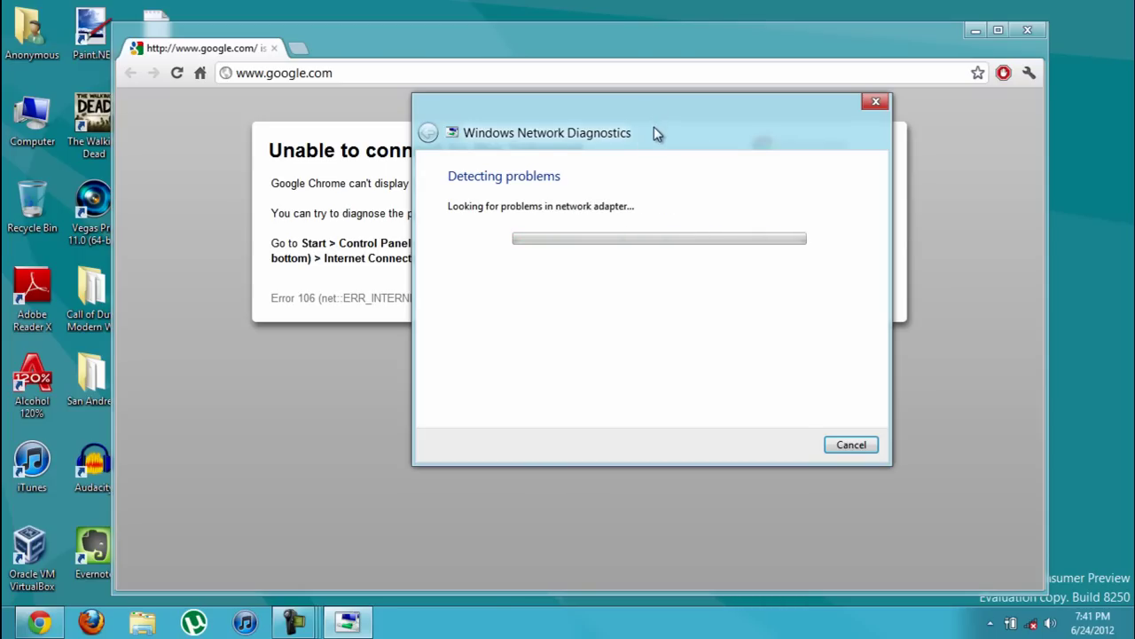
pyautogui.moveTo(654, 130)
pyautogui.mouseDown()
pyautogui.moveTo(653, 115)
pyautogui.moveTo(642, 130)
pyautogui.mouseUp()
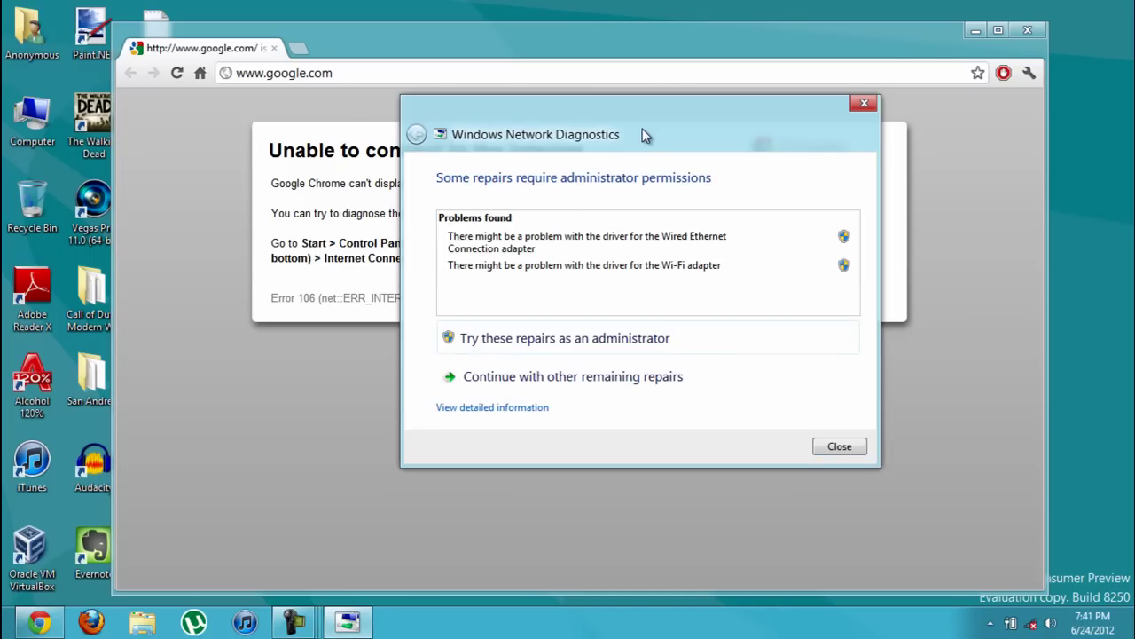
# Try the administrator repairs and the wireless capability fix, then review the unfixed problems.
pyautogui.click(494, 351)
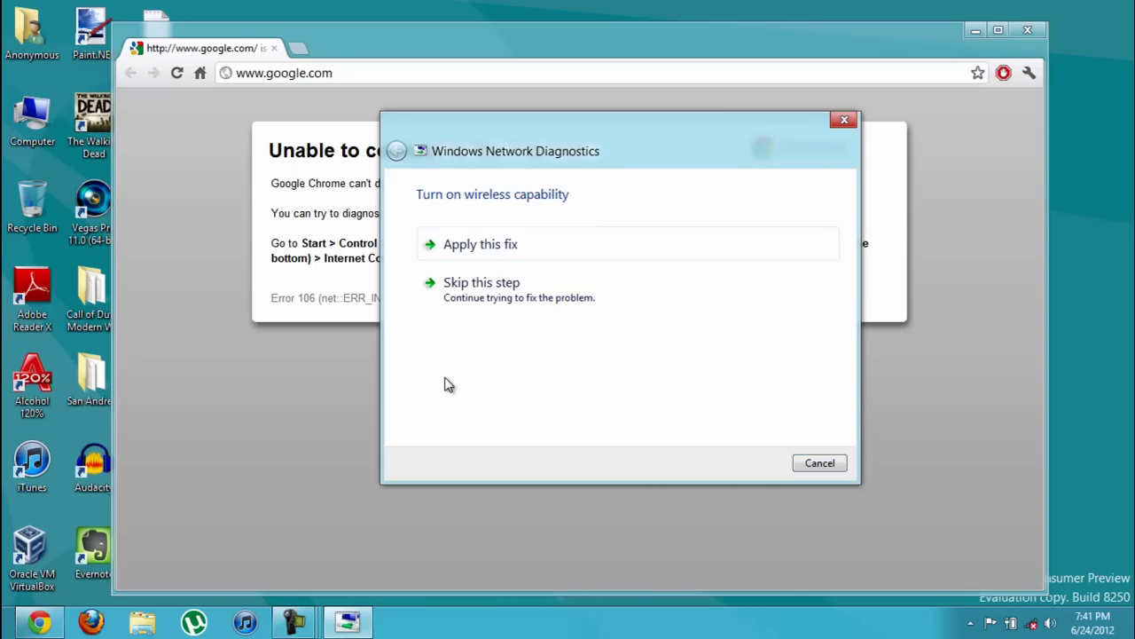
pyautogui.click(502, 245)
pyautogui.moveTo(636, 155); pyautogui.dragTo(638, 135)
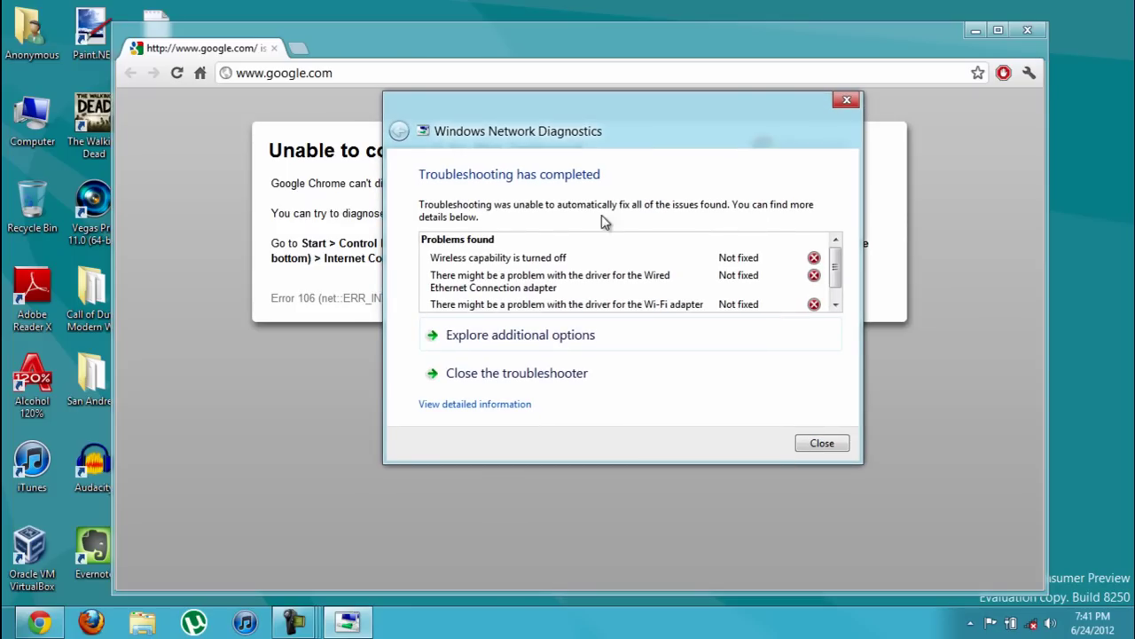
pyautogui.click(837, 305)
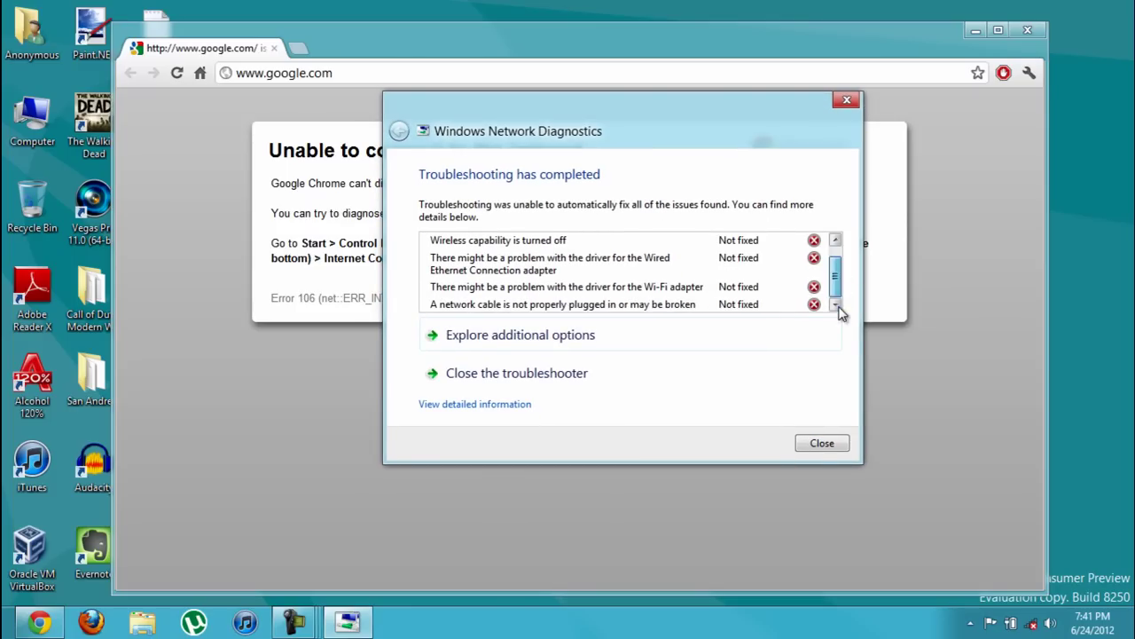
# Close the troubleshooter and rerun it from the Networks charm until it proposes turning on wireless capability.
pyautogui.click(816, 444)
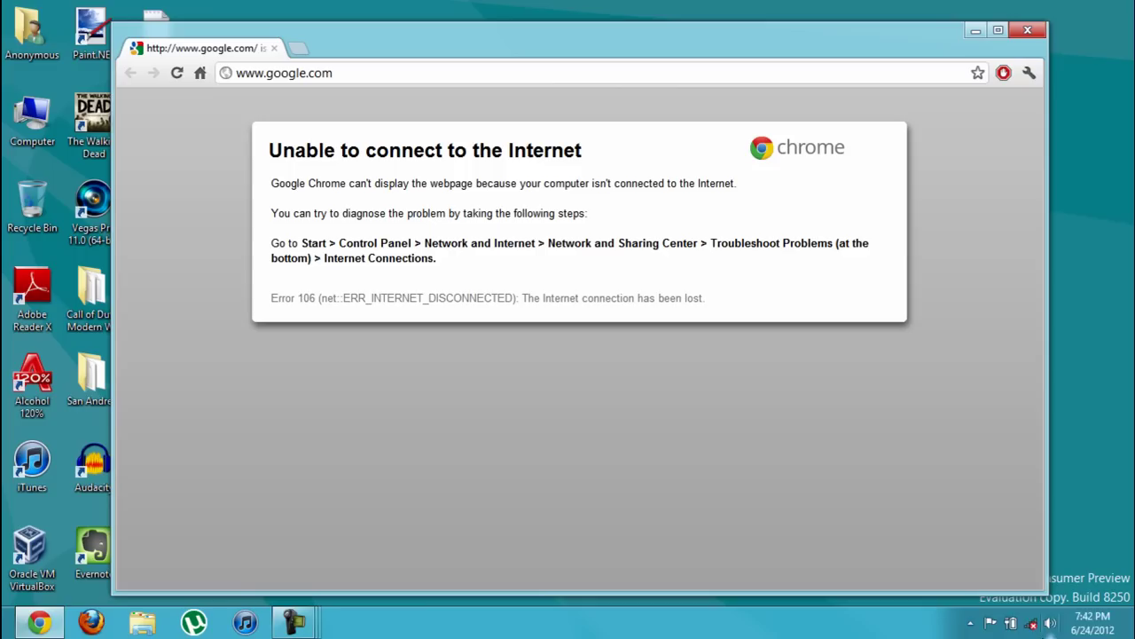
pyautogui.click(1039, 629)
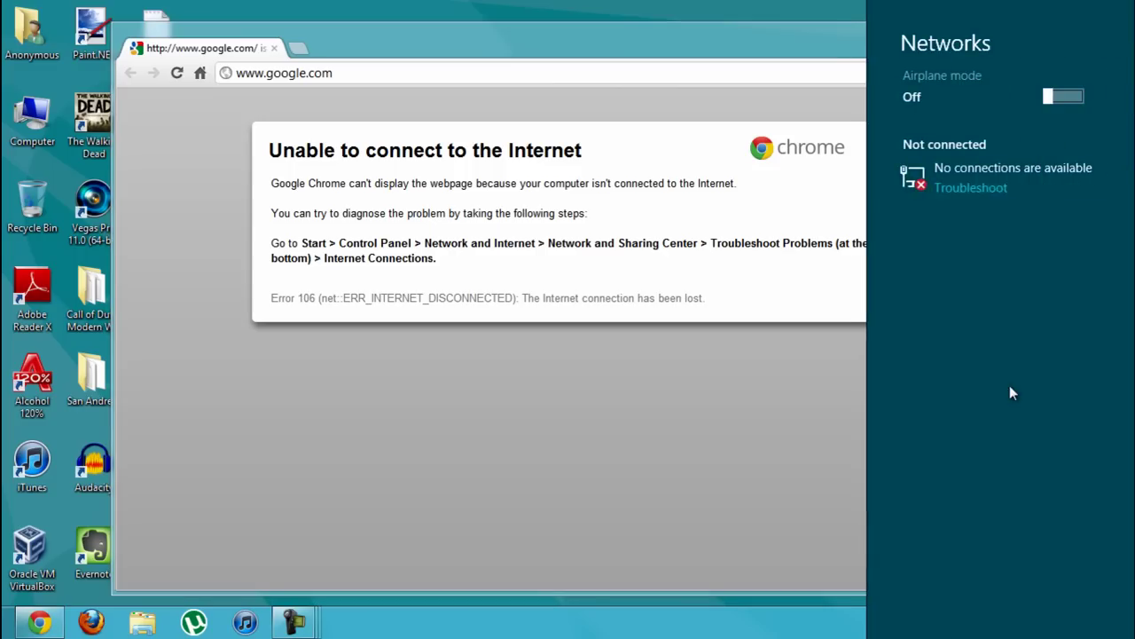
pyautogui.click(967, 195)
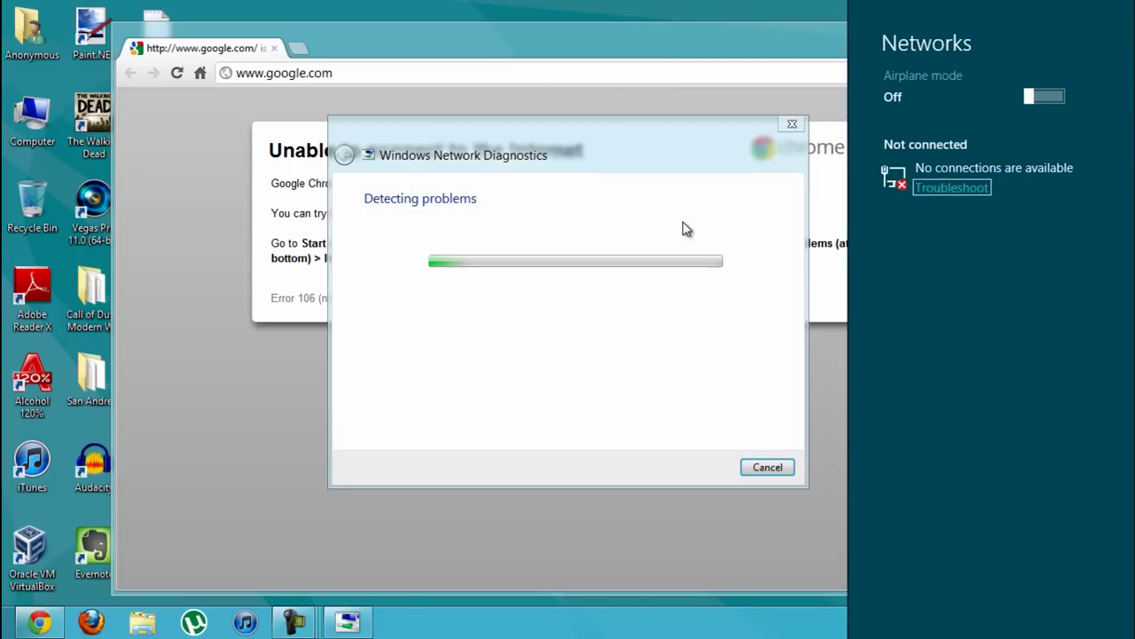
pyautogui.moveTo(627, 150); pyautogui.dragTo(622, 103)
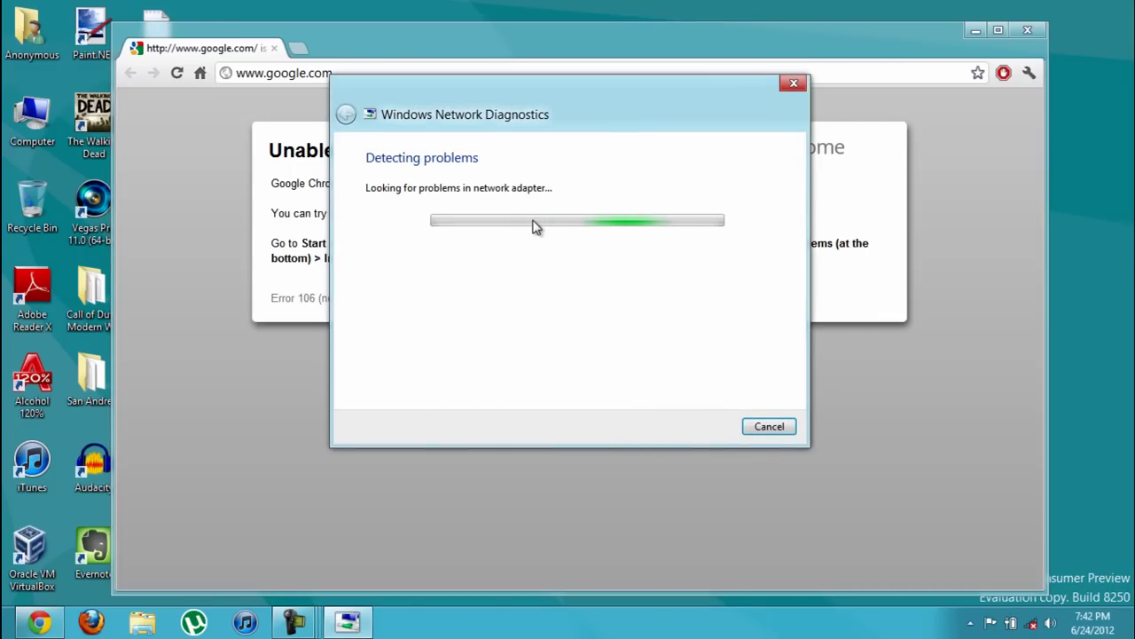
pyautogui.click(1033, 625)
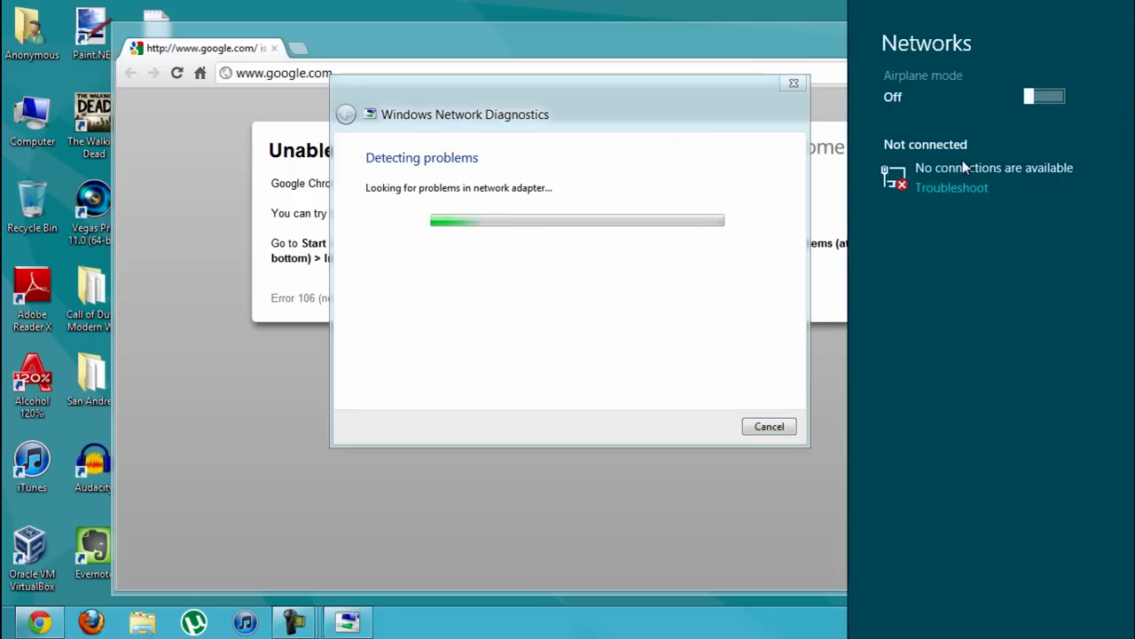
pyautogui.click(593, 128)
pyautogui.moveTo(592, 129); pyautogui.dragTo(624, 124)
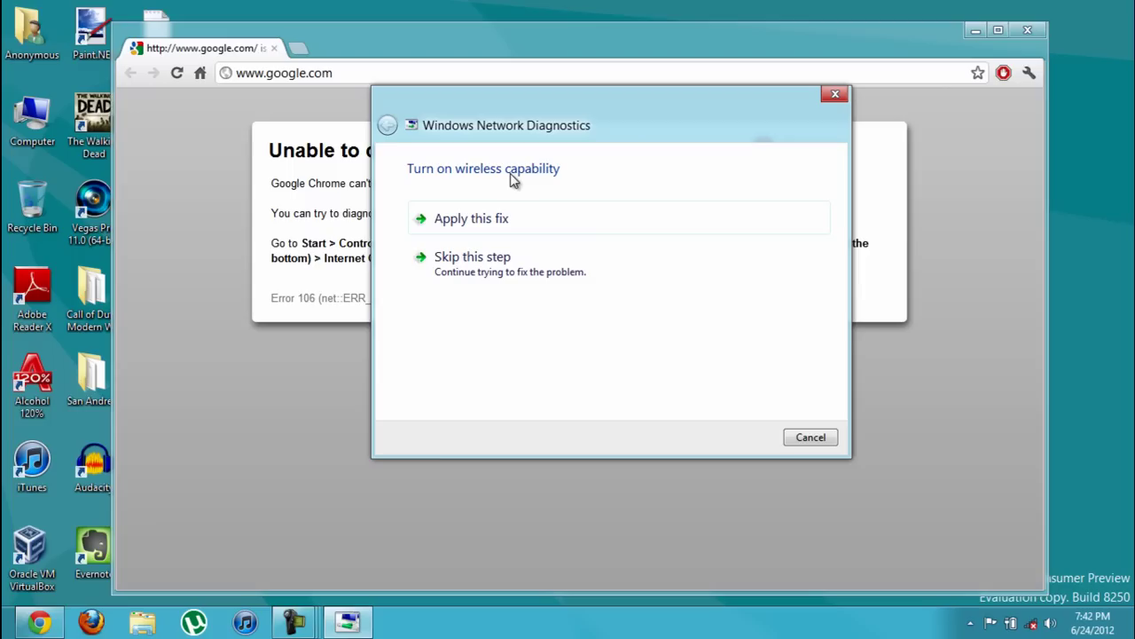
# Apply the wireless capability fix and check the network status.
pyautogui.click(493, 226)
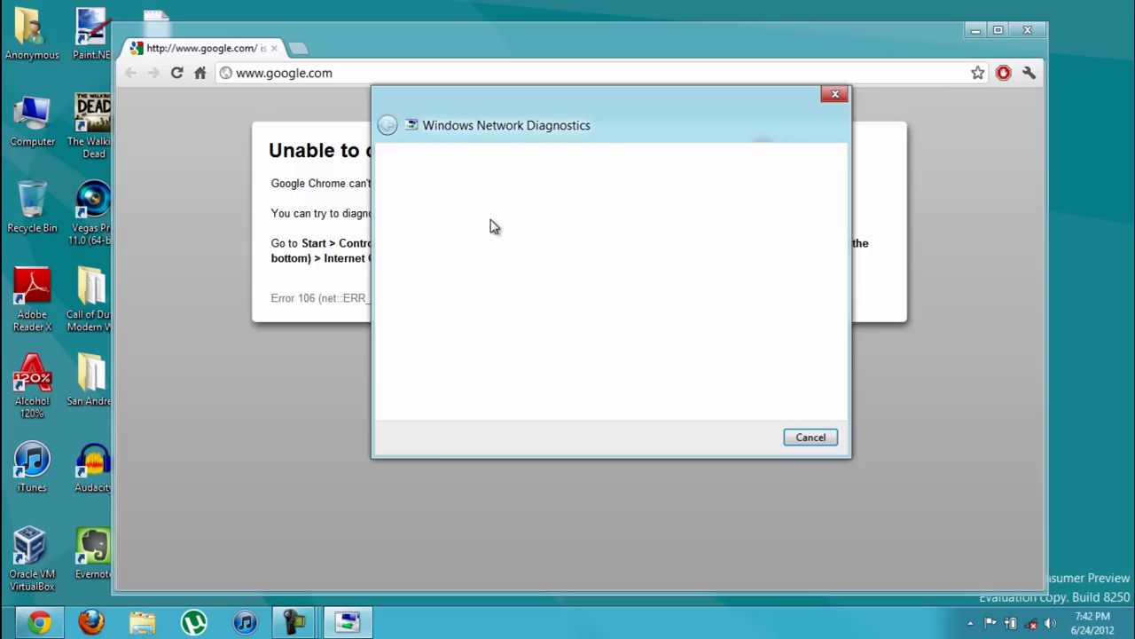
pyautogui.moveTo(604, 132); pyautogui.dragTo(624, 129)
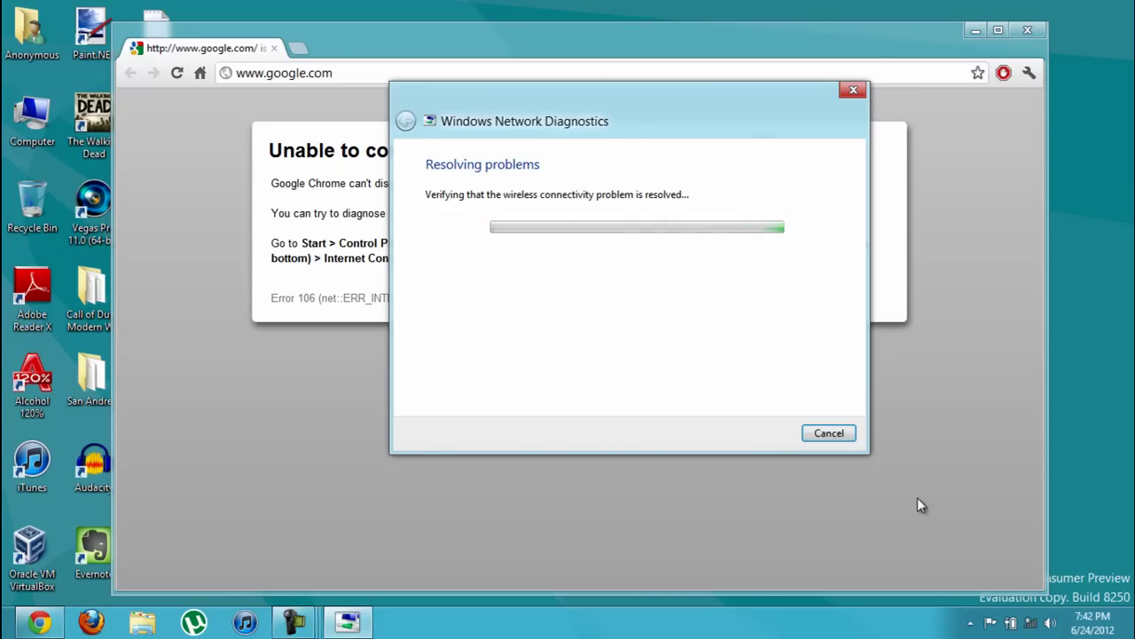
pyautogui.click(1029, 630)
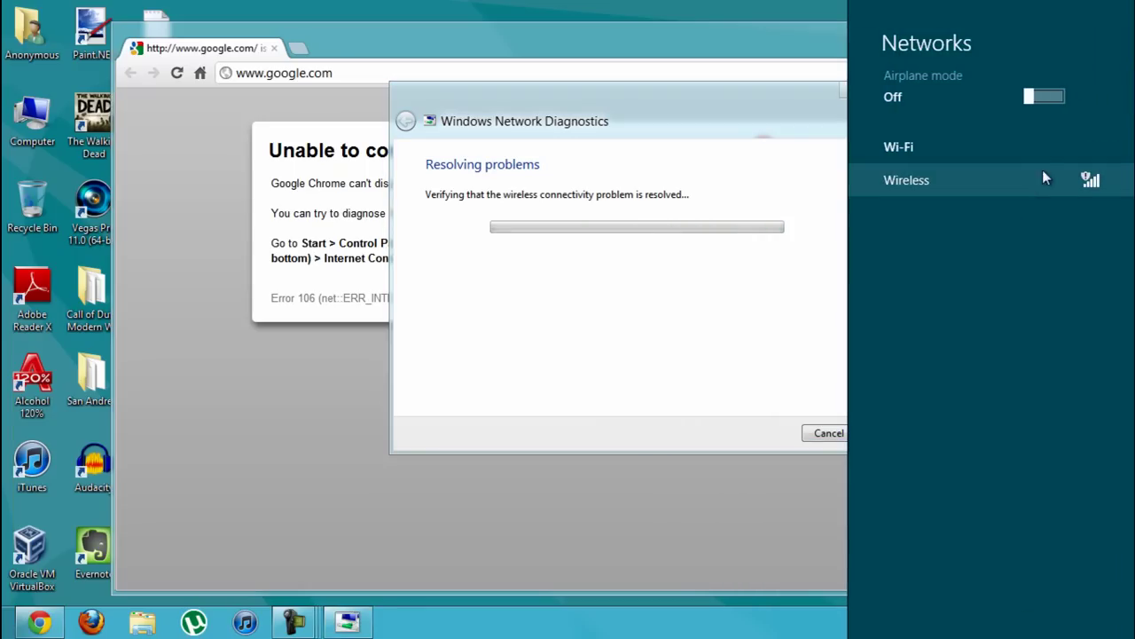
pyautogui.click(761, 330)
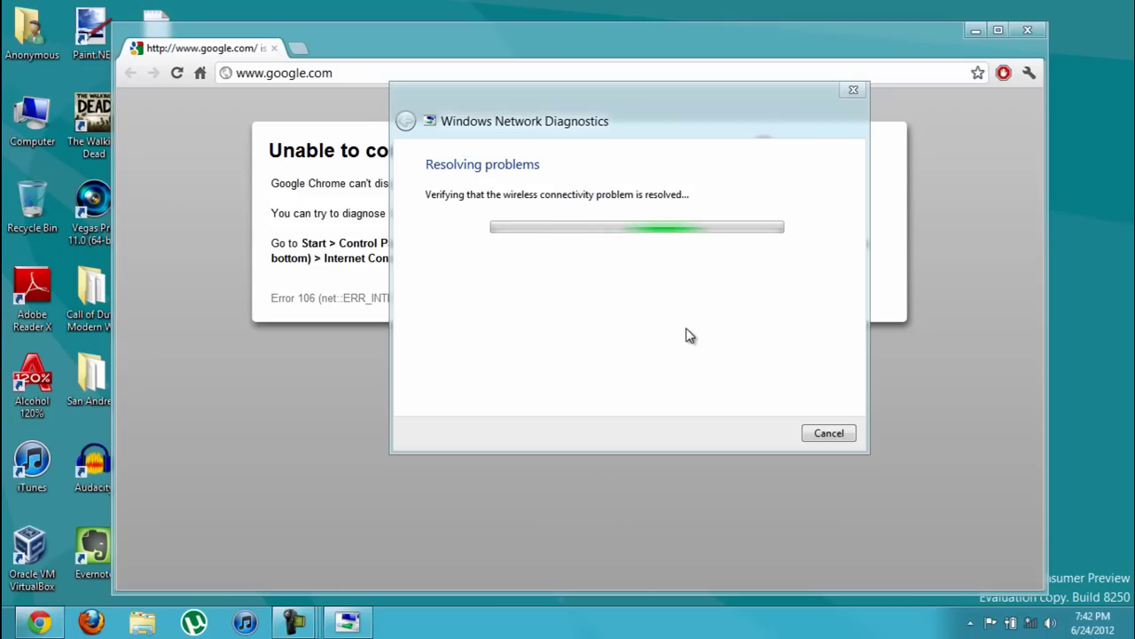
# Apply the fix to connect to linksys automatically and close the finished troubleshooter.
pyautogui.click(649, 129)
pyautogui.moveTo(649, 128)
pyautogui.mouseDown()
pyautogui.moveTo(623, 120)
pyautogui.moveTo(633, 140)
pyautogui.mouseUp()
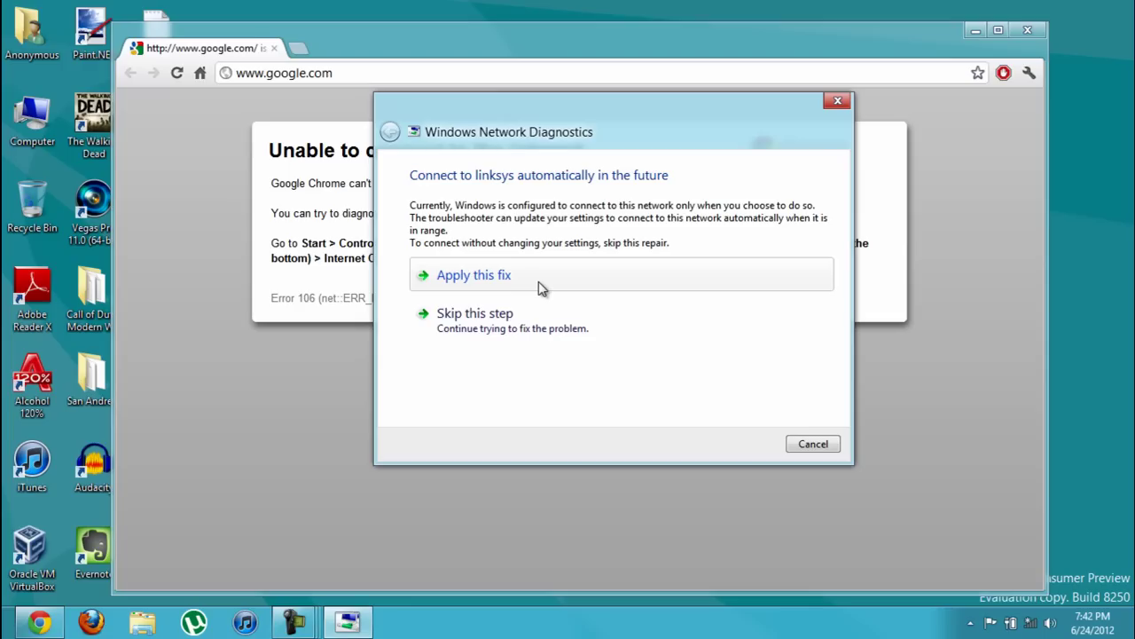
pyautogui.click(472, 284)
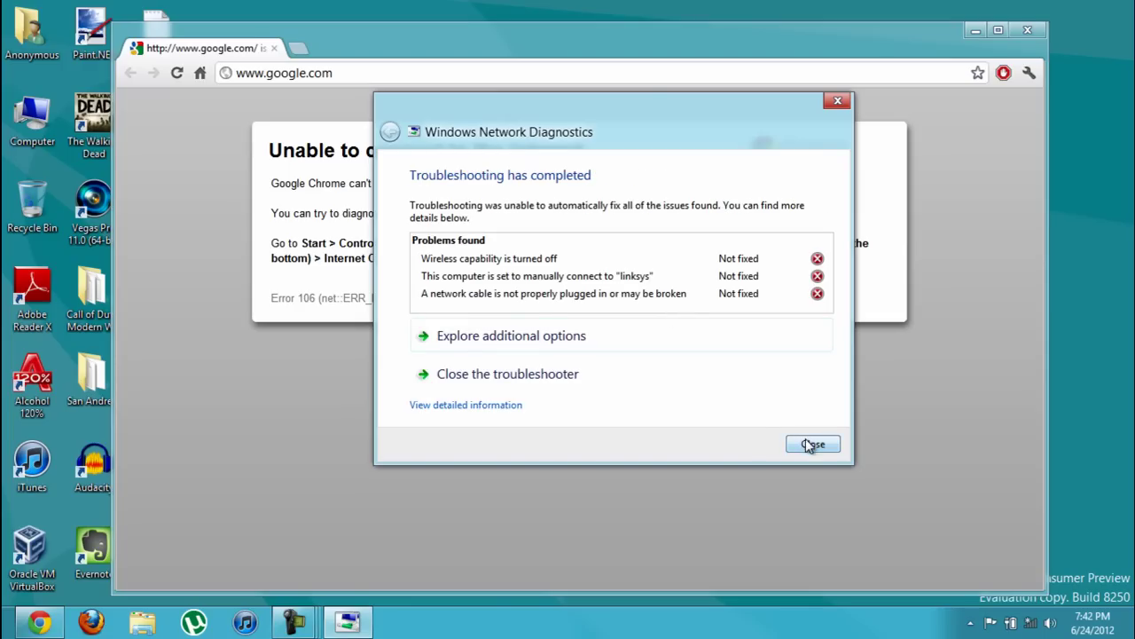
pyautogui.click(811, 444)
# Connect to the Wireless network with 'Connect automatically' ticked.
pyautogui.click(1030, 623)
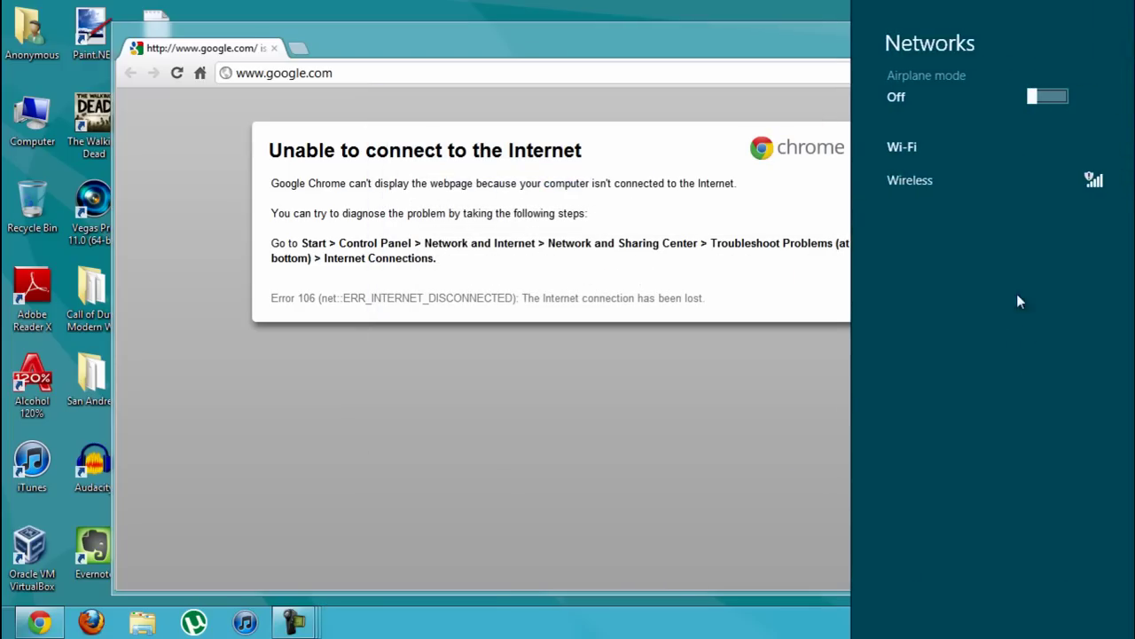
pyautogui.click(962, 179)
pyautogui.click(972, 280)
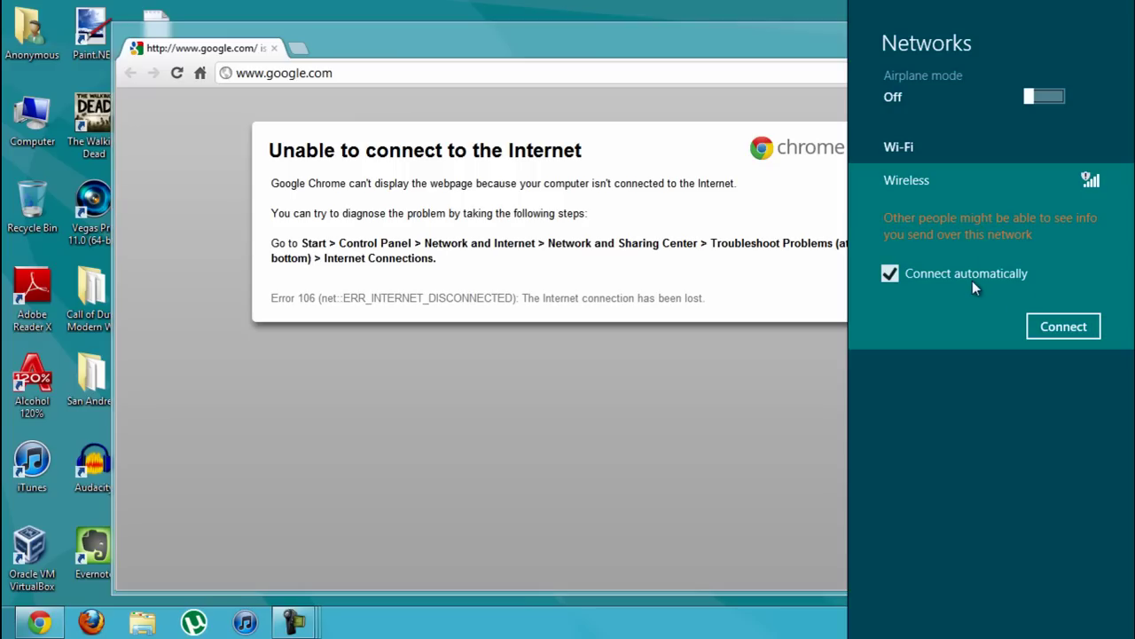
pyautogui.click(1064, 326)
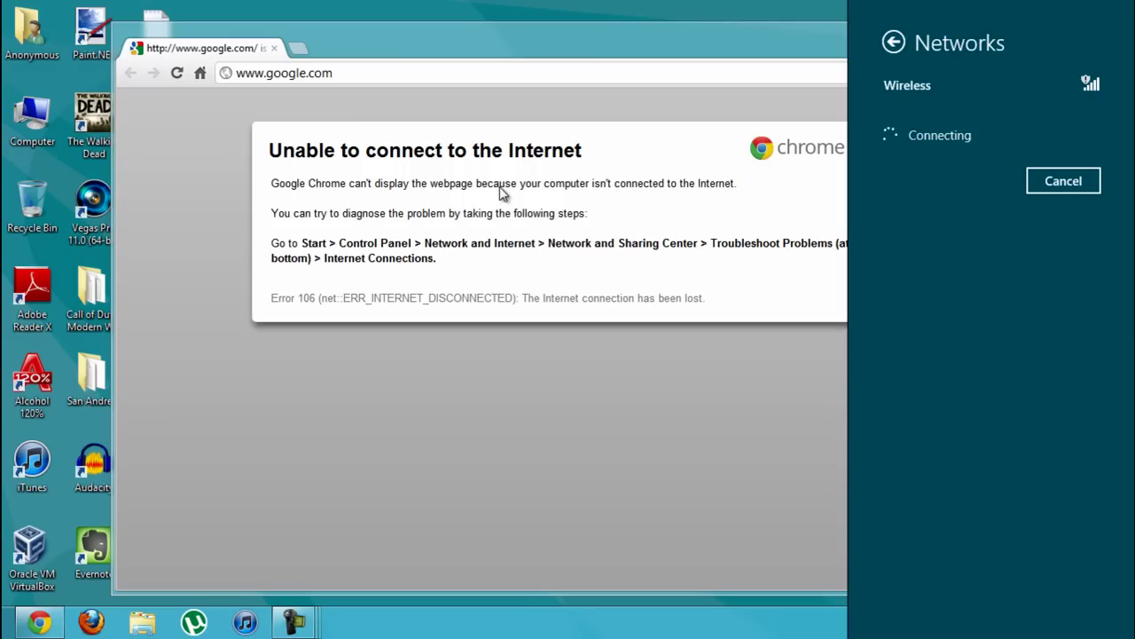
pyautogui.click(256, 169)
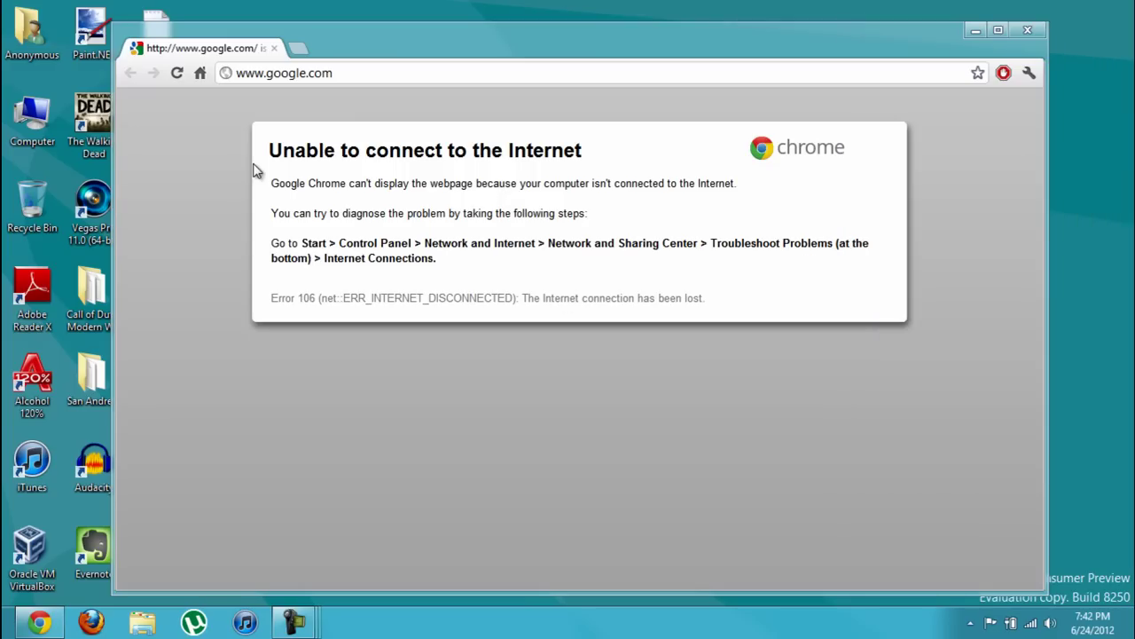
# Reload the Google homepage in Chrome and confirm Wireless shows Connected.
pyautogui.click(200, 74)
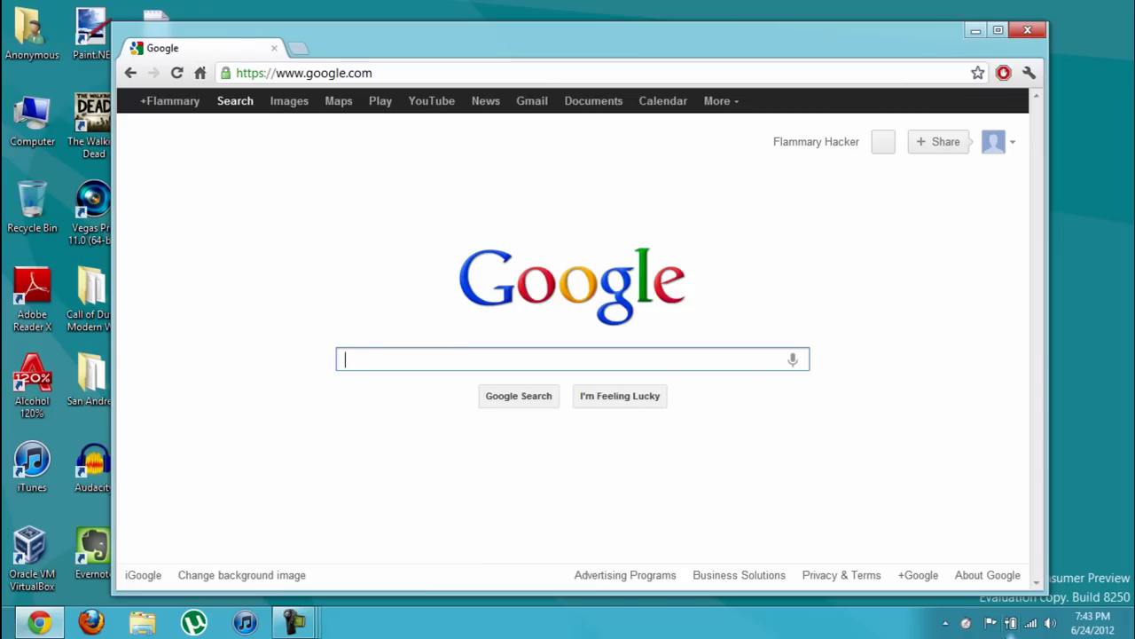
pyautogui.click(1031, 623)
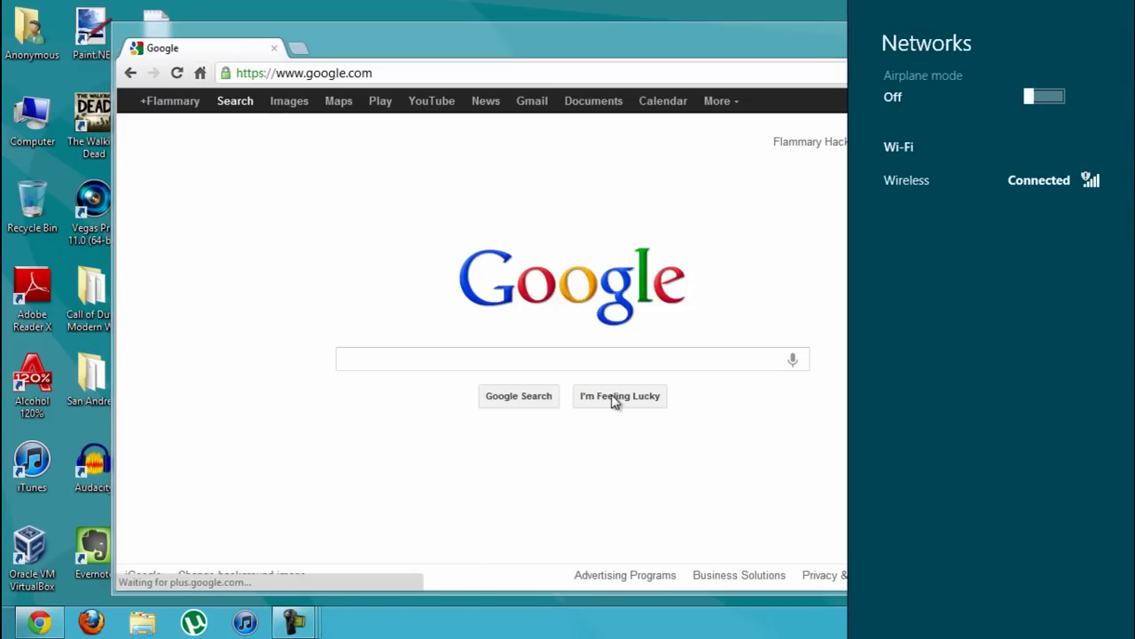
pyautogui.click(492, 363)
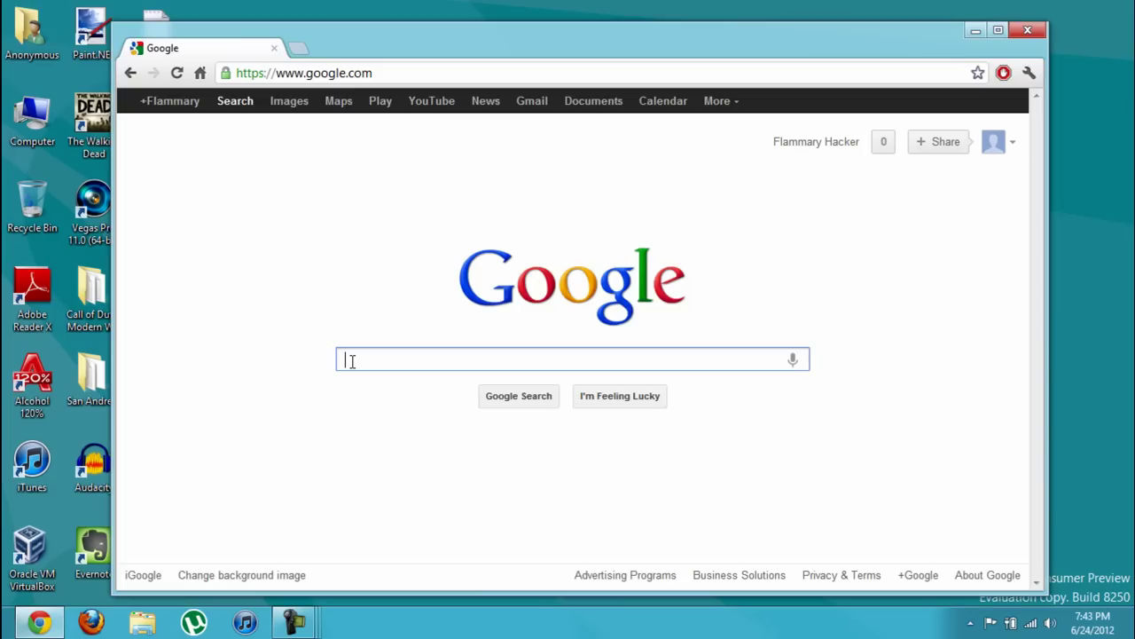